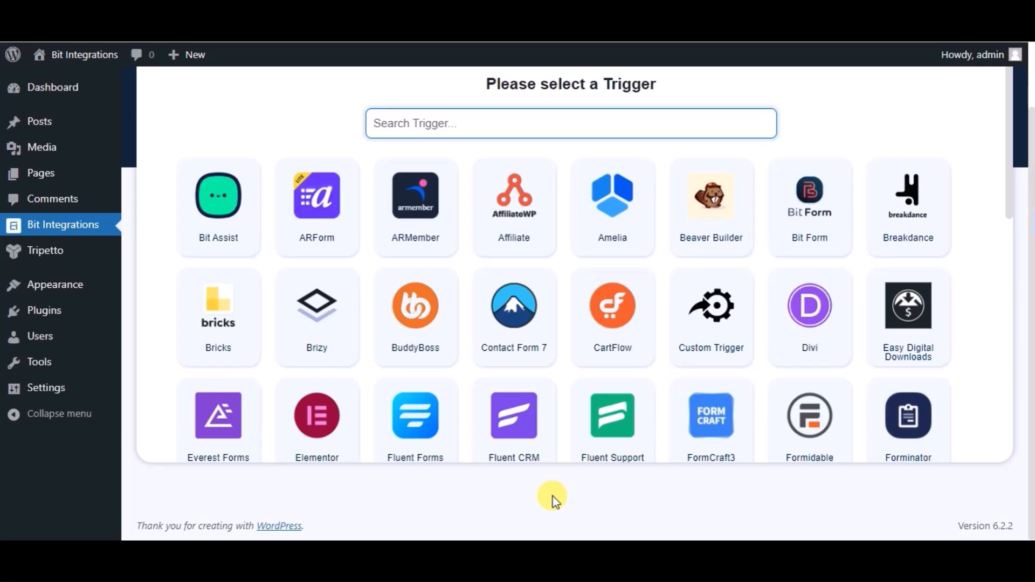
Set Tripetto as the trigger with the form 'Name' selected, after searching triggers for 'tri'
click(458, 126)
text(tri)
click(652, 215)
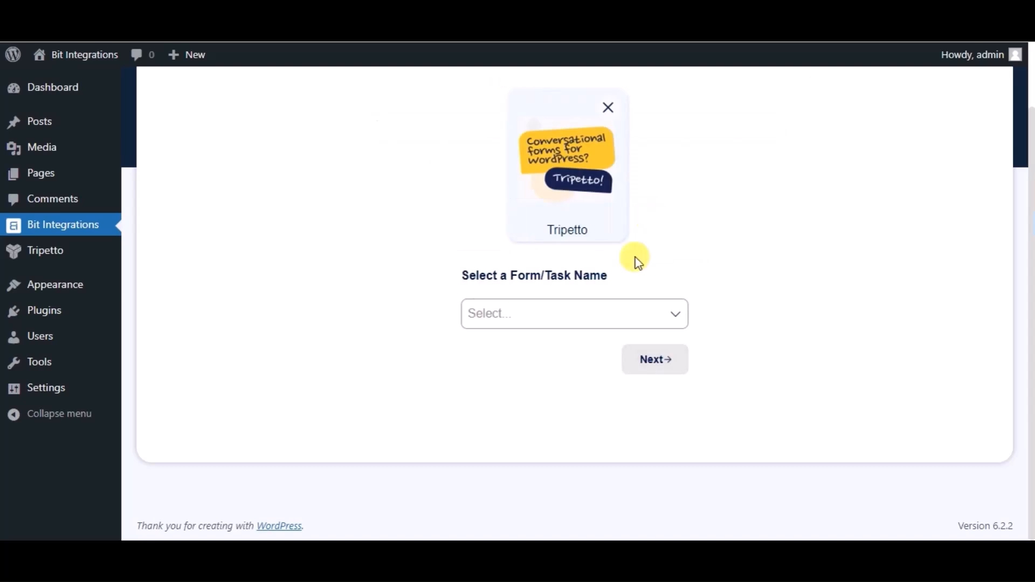
click(635, 308)
click(523, 350)
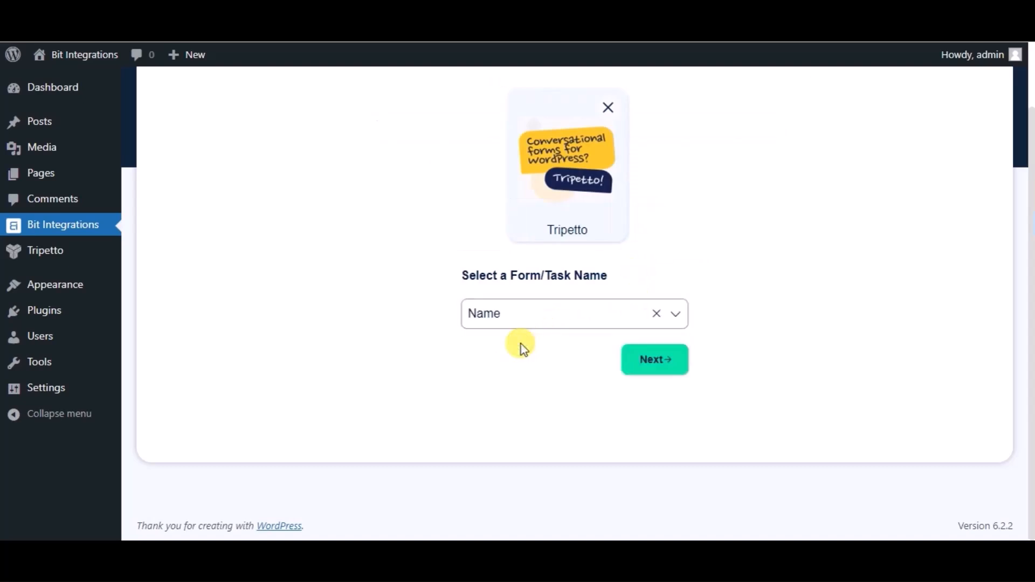
click(627, 364)
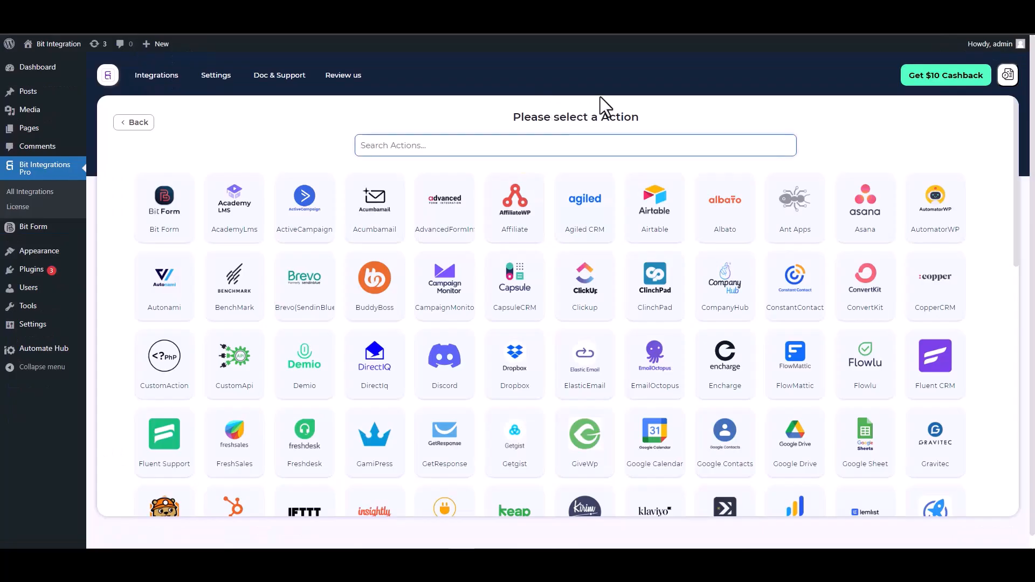
Pick ConstantContact as the action and follow the Constant Contact Application link
click(427, 143)
text(con)
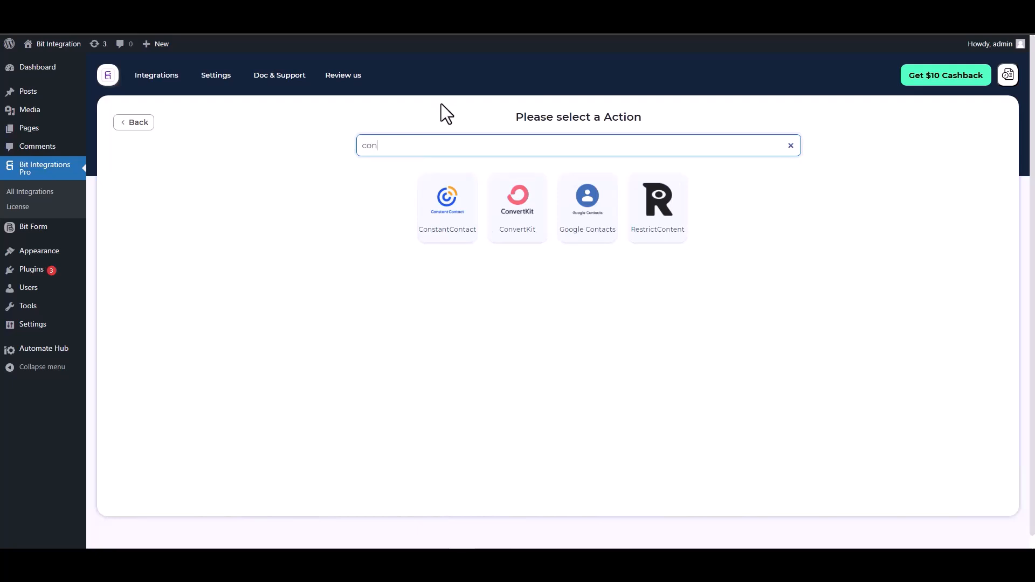
click(440, 224)
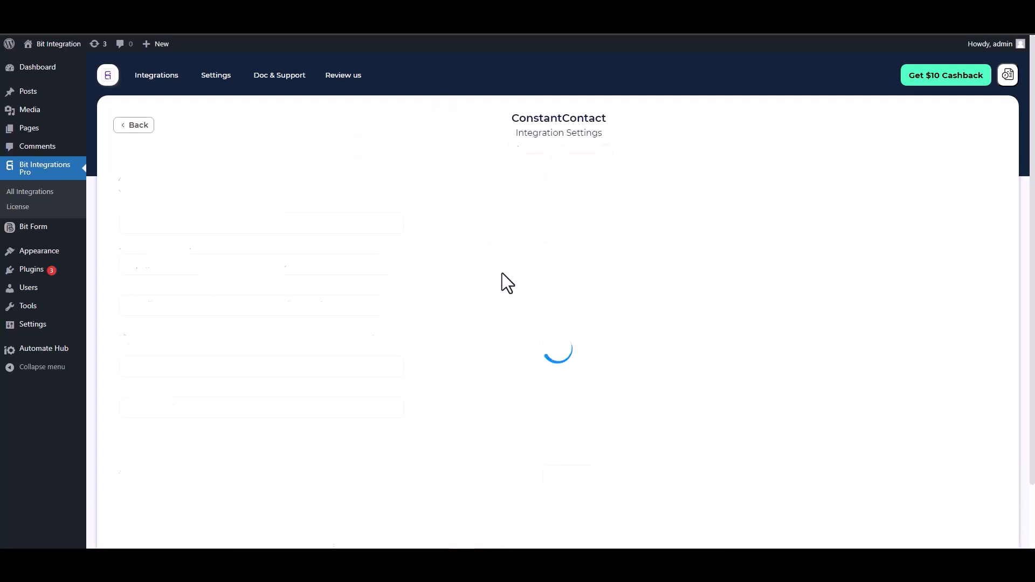
scroll(498, 252, down, 2)
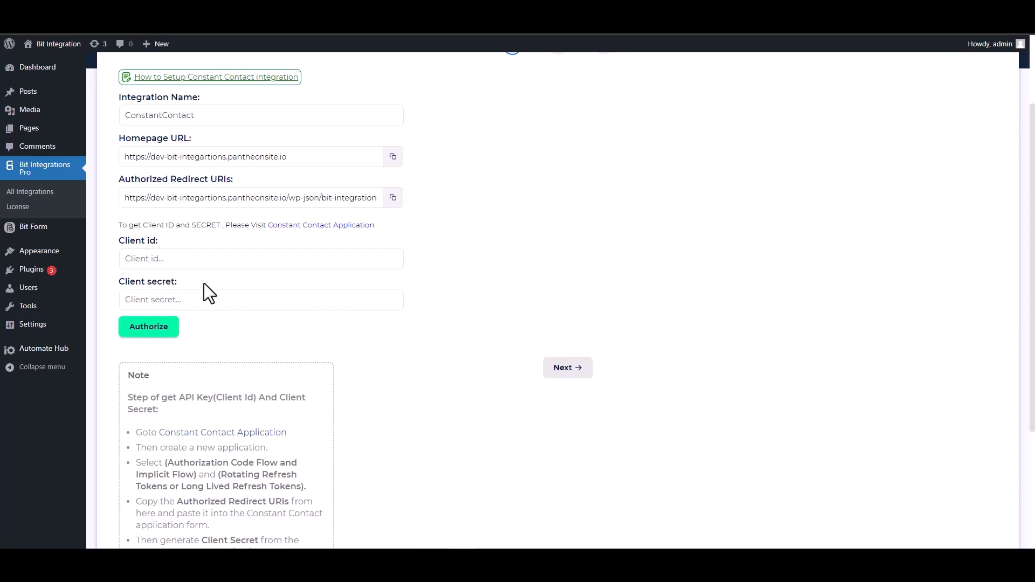
click(314, 226)
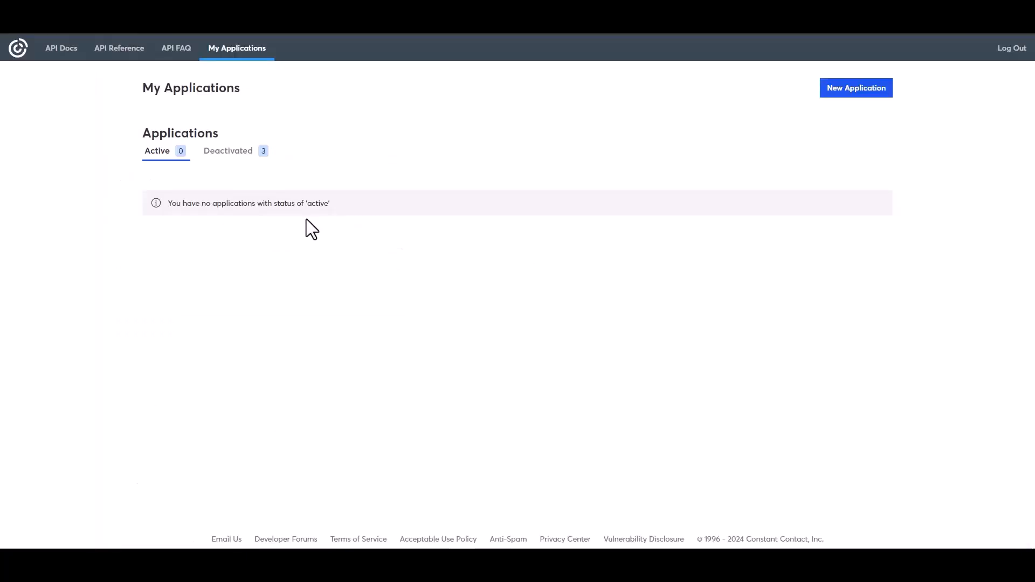
Create a new Constant Contact app named 'Bit Integrations' using Long Lived Refresh Tokens
click(856, 92)
click(410, 198)
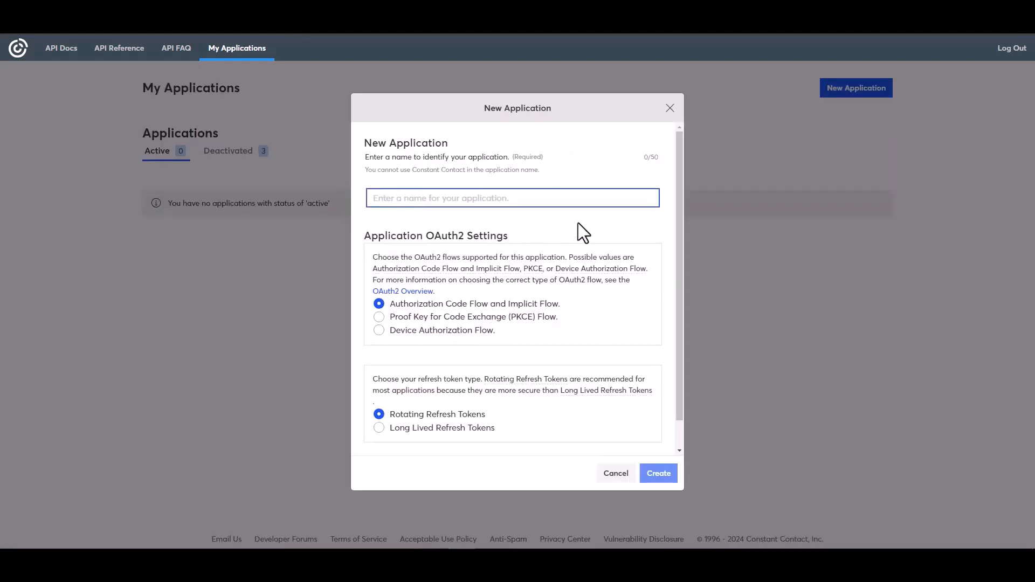
text(Bit In)
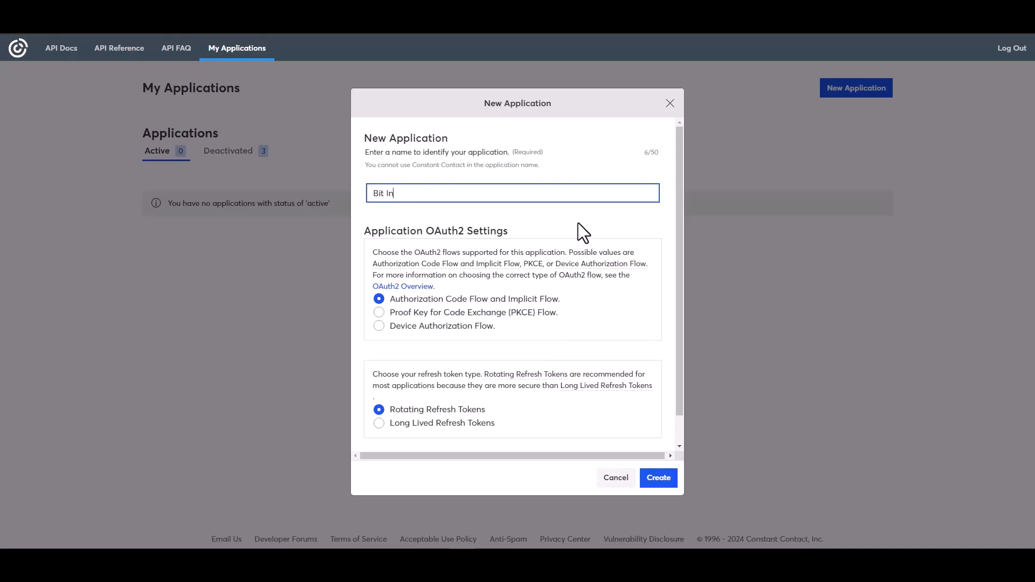
text(tegrations)
click(394, 424)
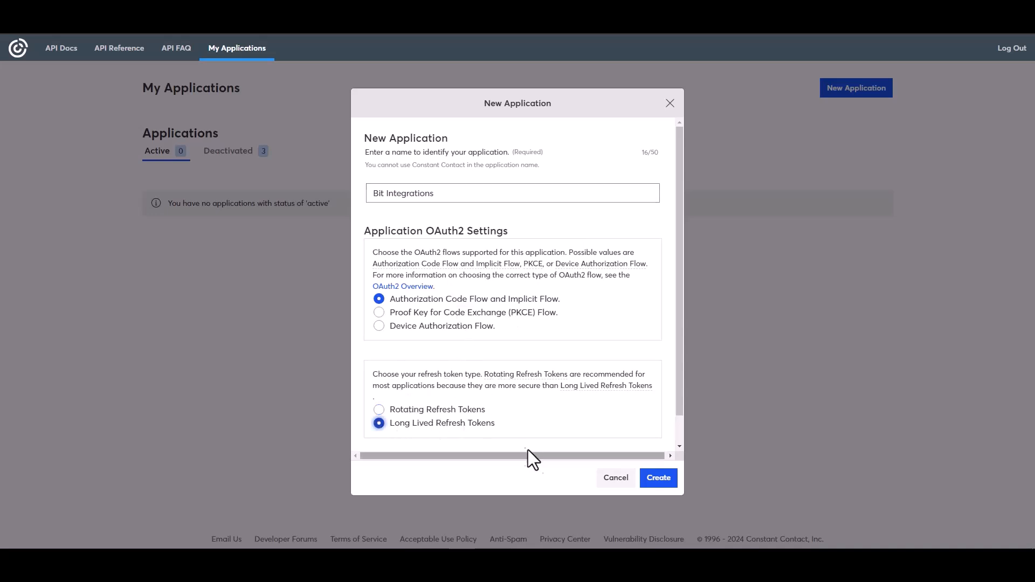
click(658, 478)
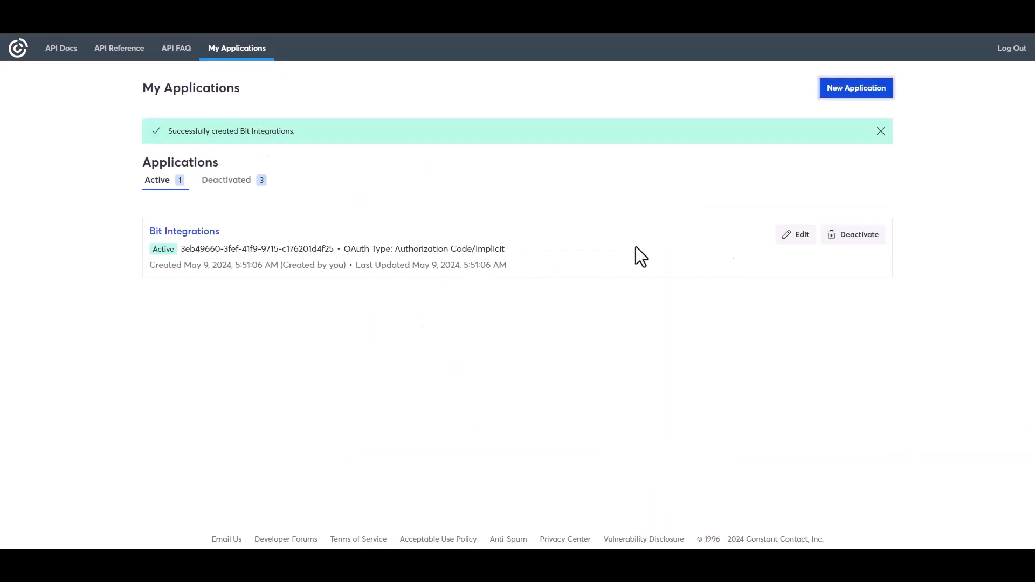
click(798, 237)
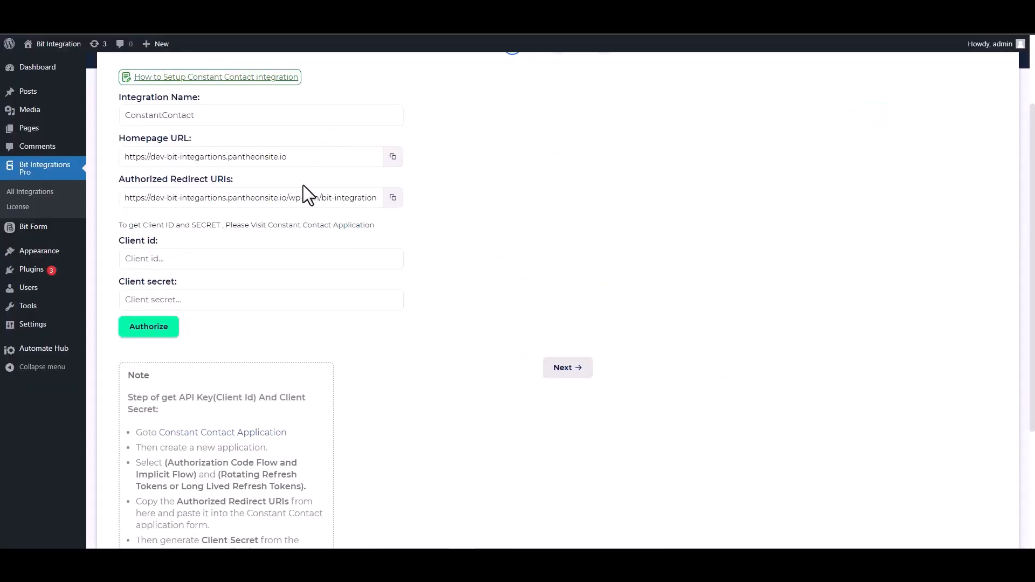
click(393, 198)
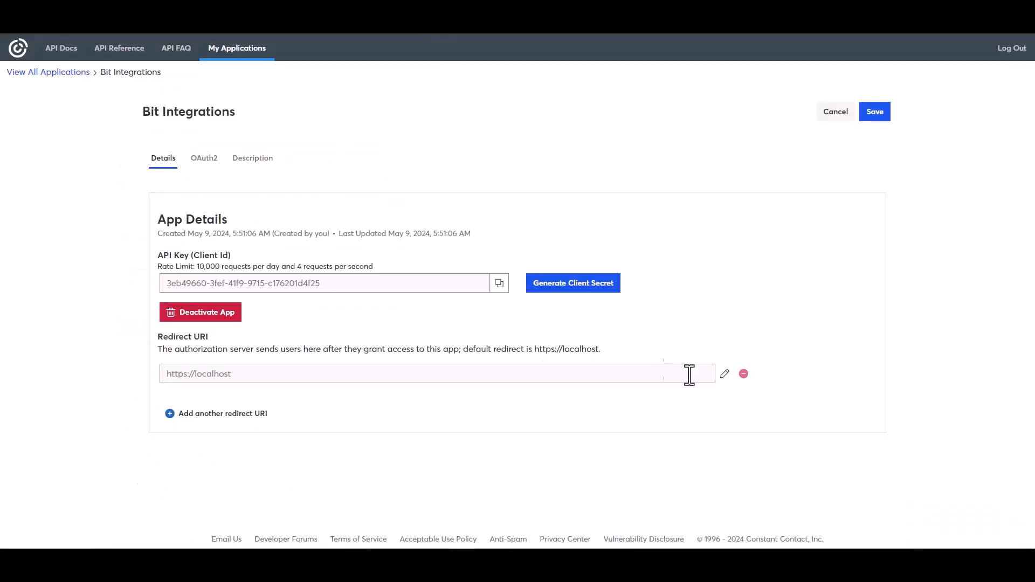
click(573, 289)
triple_click(439, 296)
key(ctrl+v)
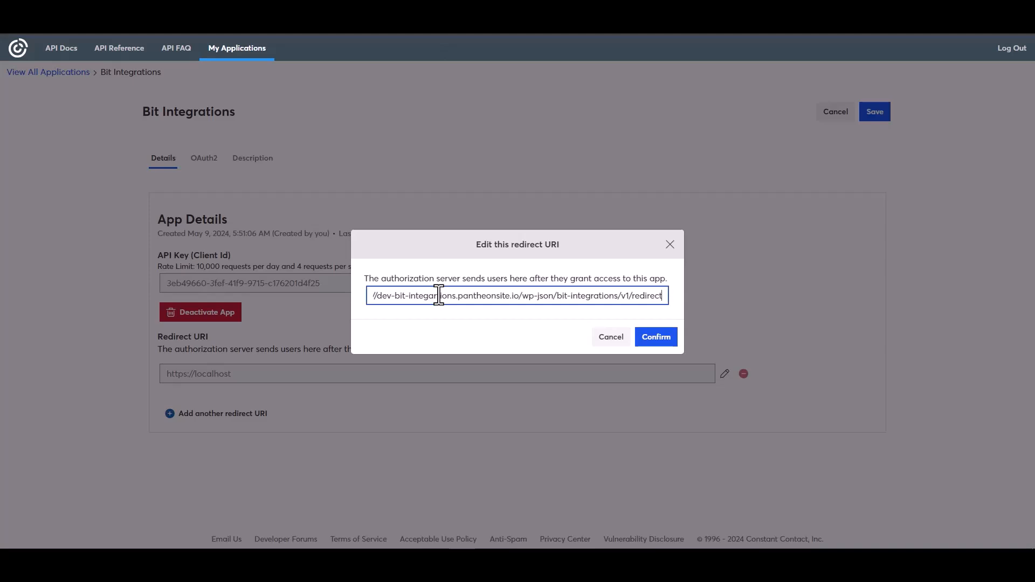
click(652, 339)
Copy the app's API key into the Client id field in Bit Integrations
click(499, 335)
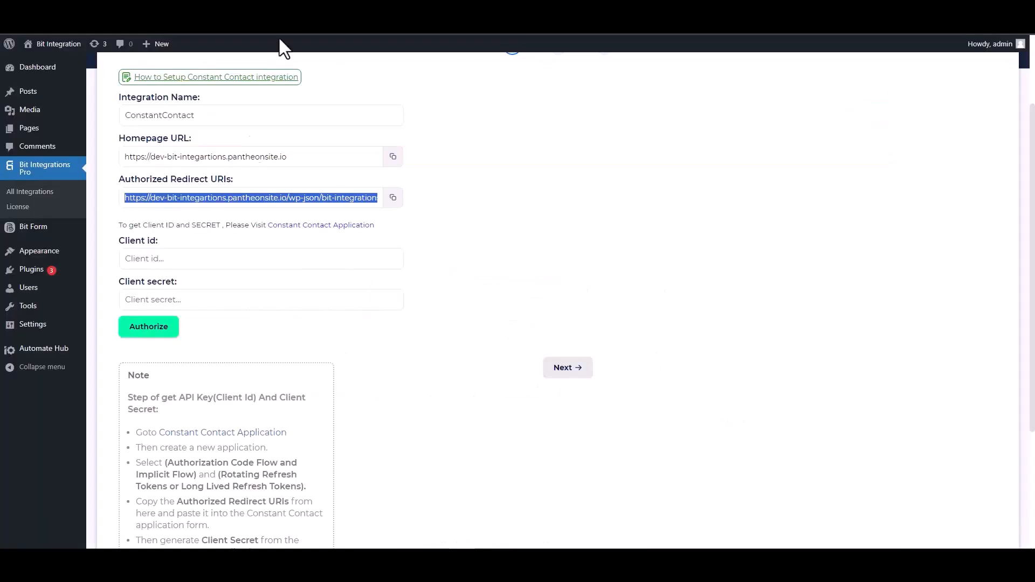
click(186, 259)
key(ctrl+v)
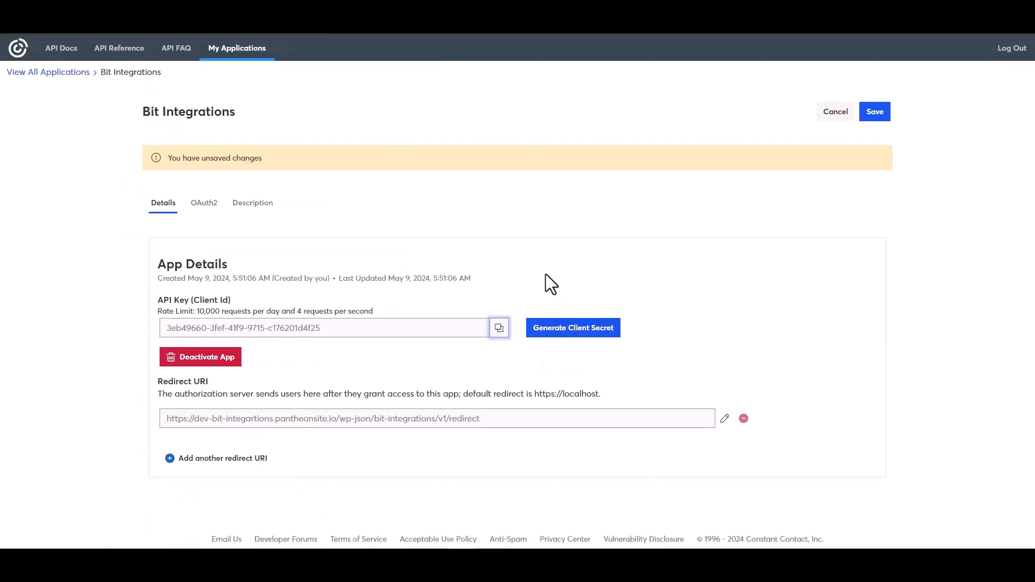
Generate and copy a new client secret, then save the Bit Integrations app settings
click(555, 330)
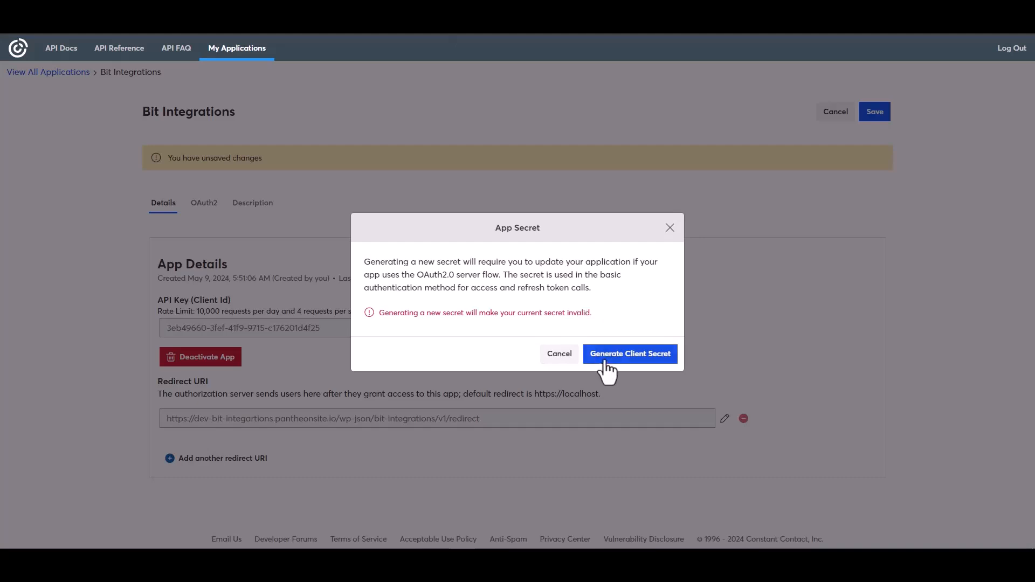
click(615, 366)
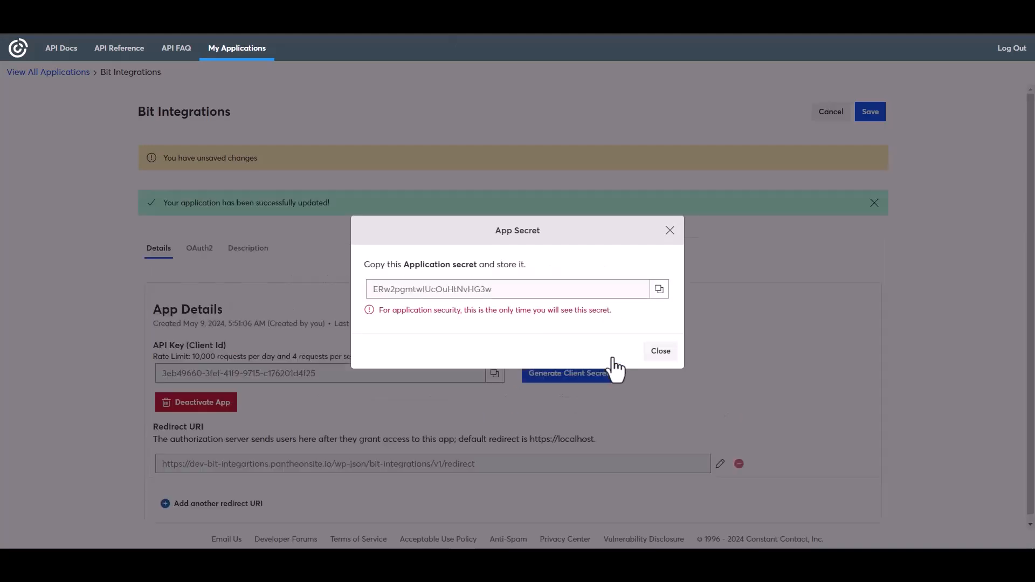
click(660, 289)
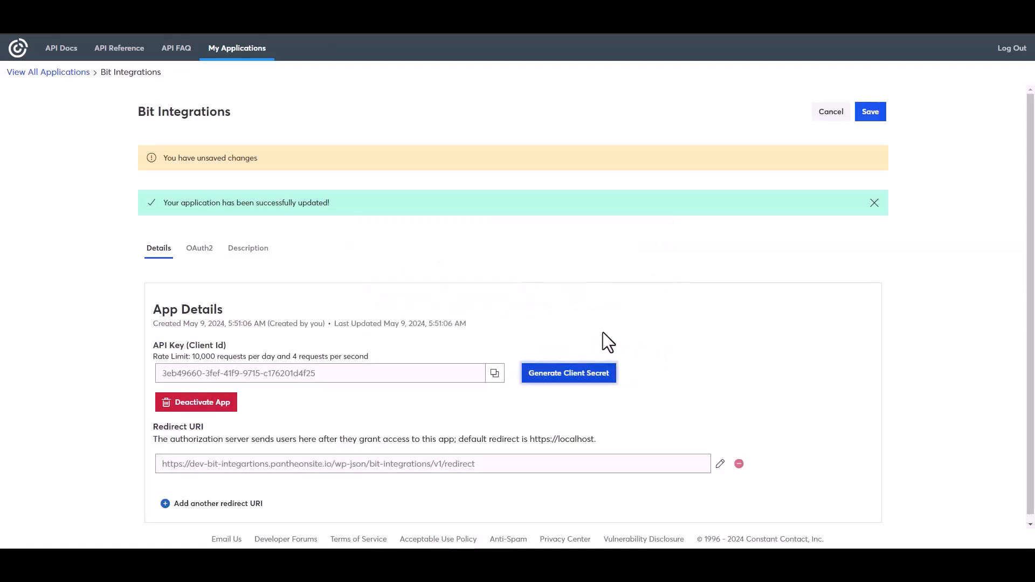
click(869, 113)
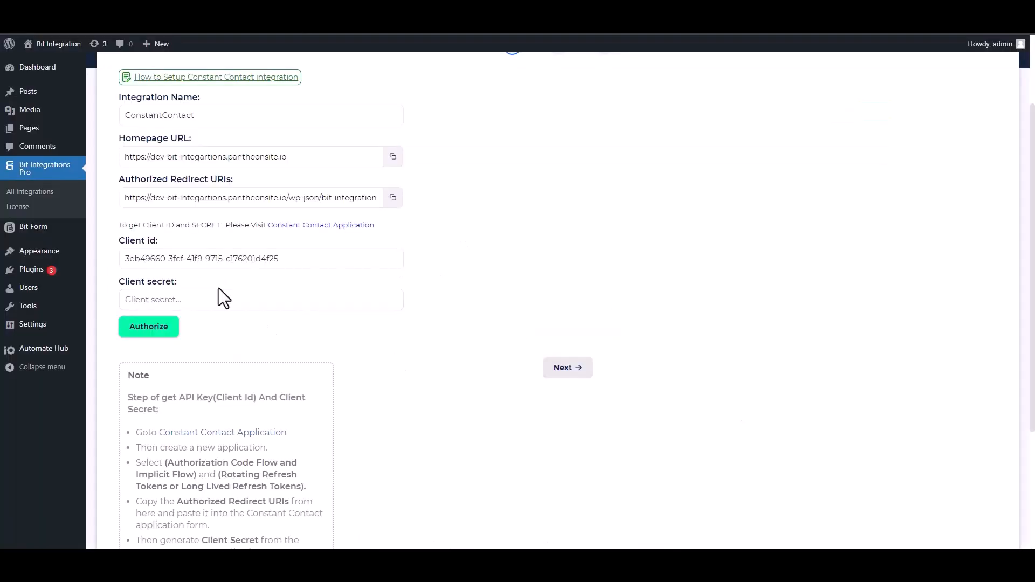
Paste the client secret, authorize, and allow Bit Integrations access to the Constant Contact account
click(211, 298)
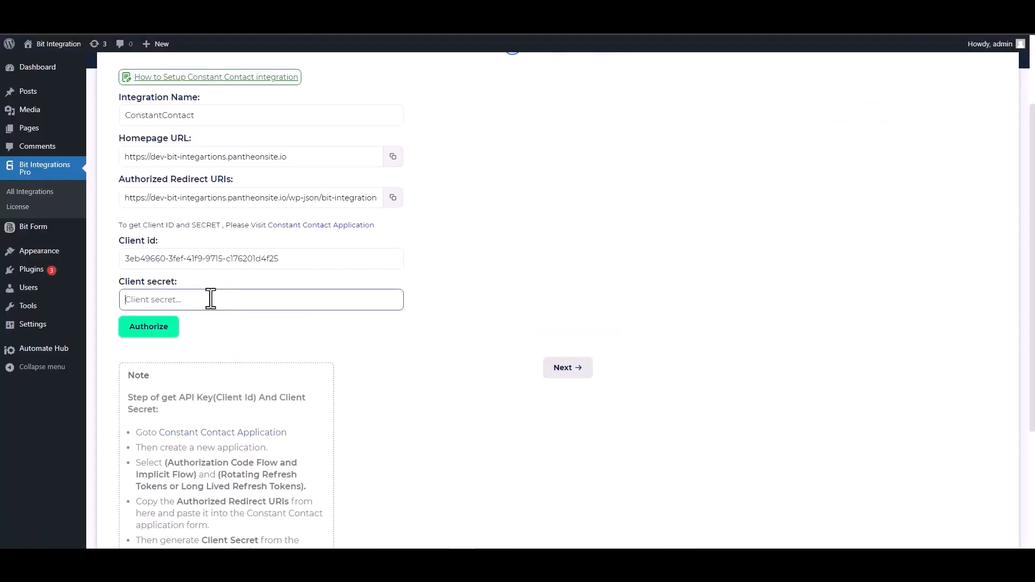
key(ctrl+v)
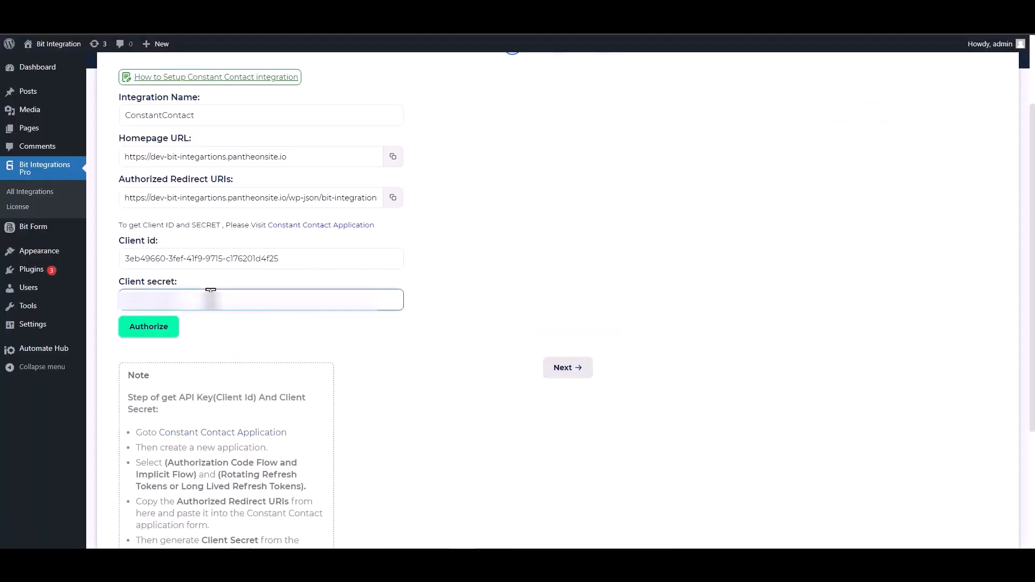
click(150, 338)
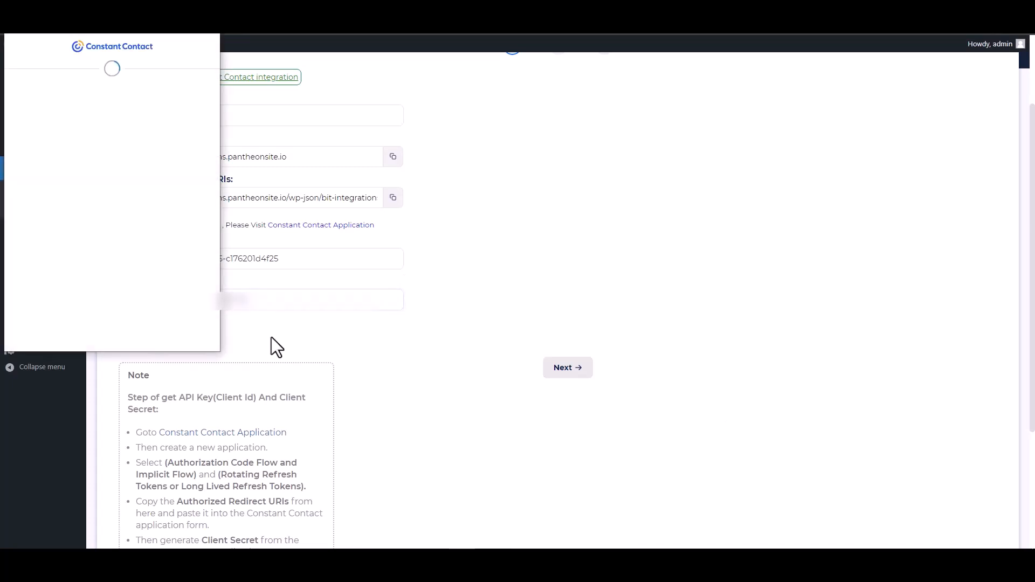
click(157, 243)
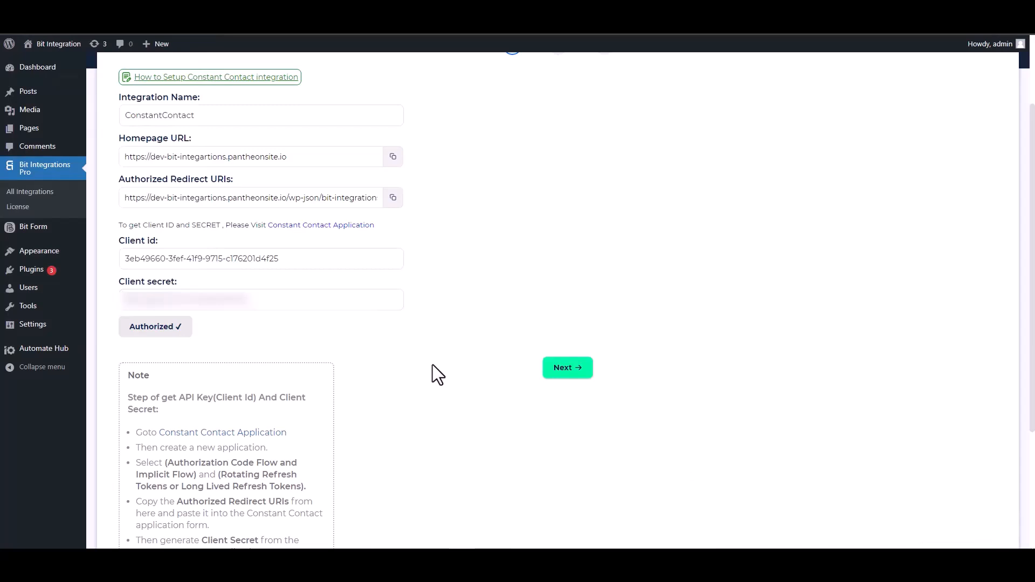
Set the source to Contact and map the form's Email field to Email
click(563, 372)
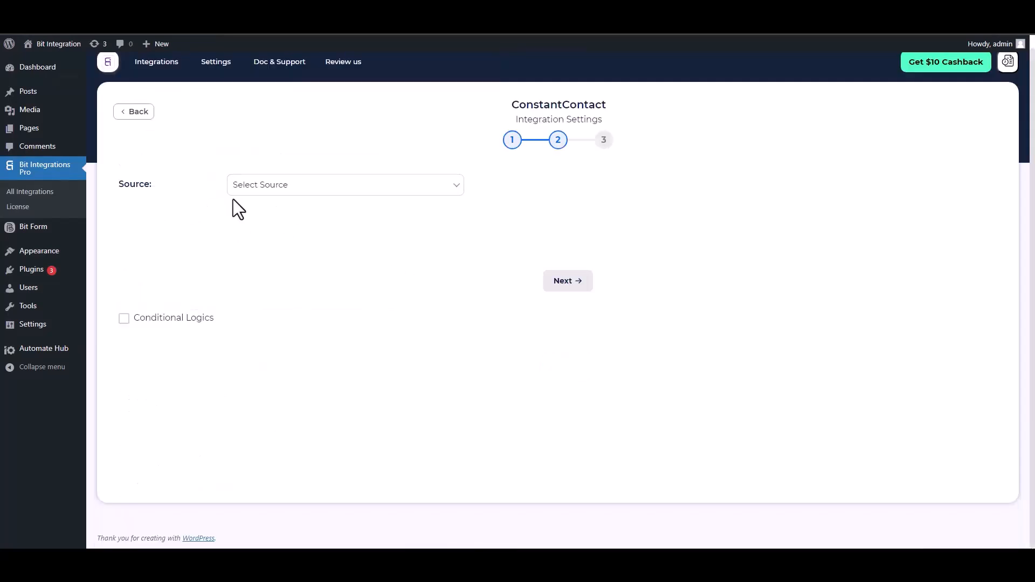
click(295, 190)
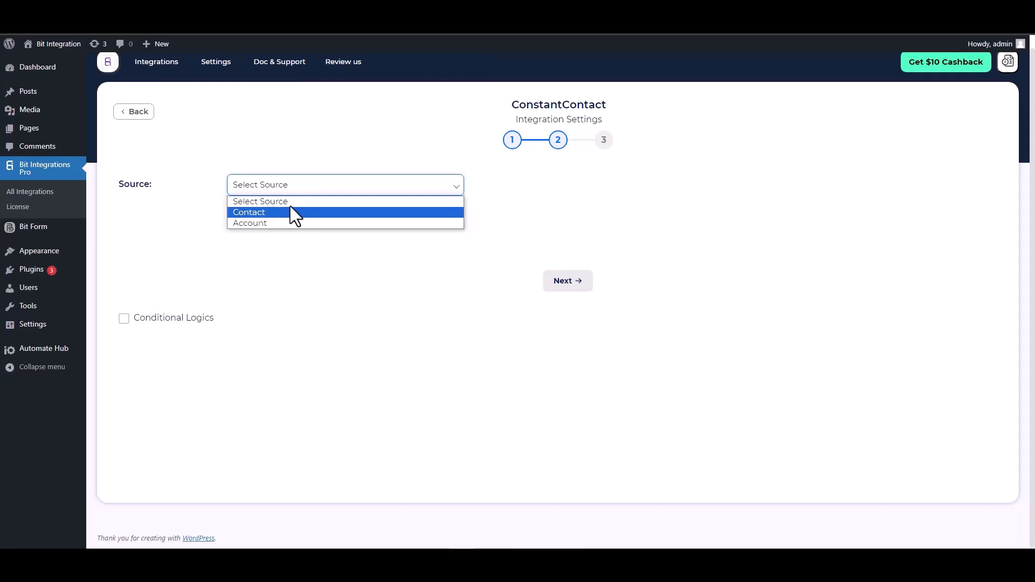
click(261, 214)
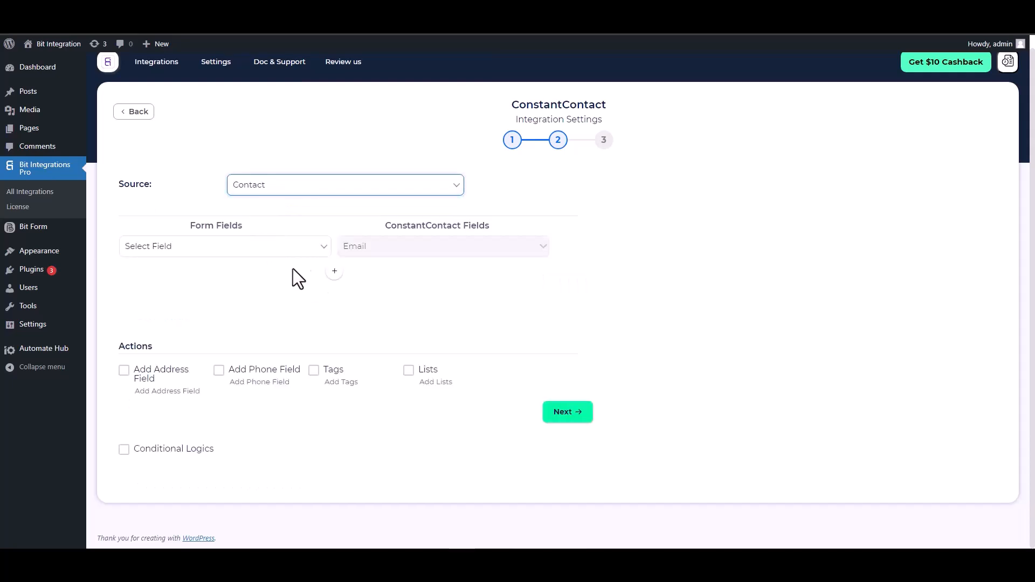
click(288, 252)
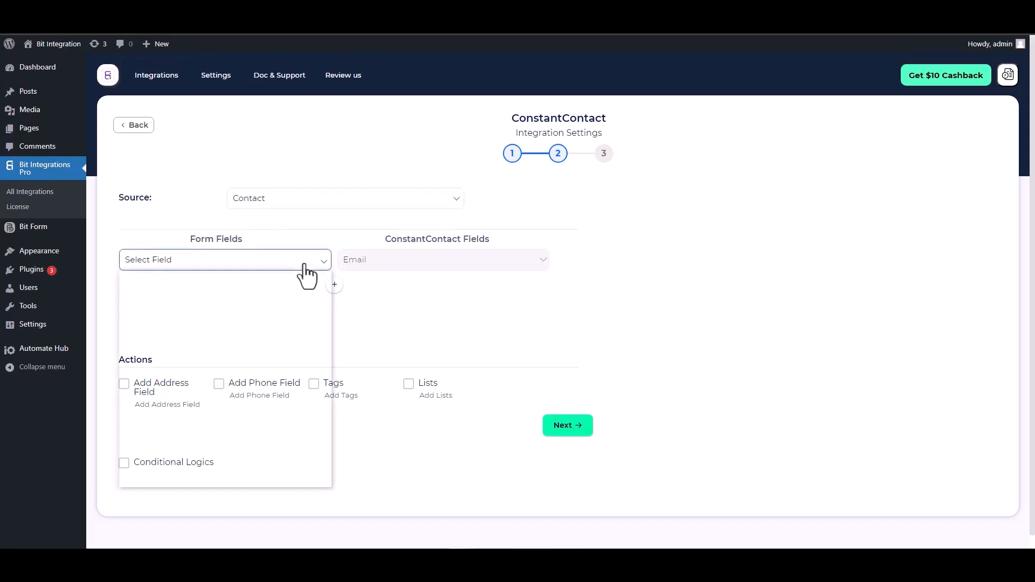
click(188, 301)
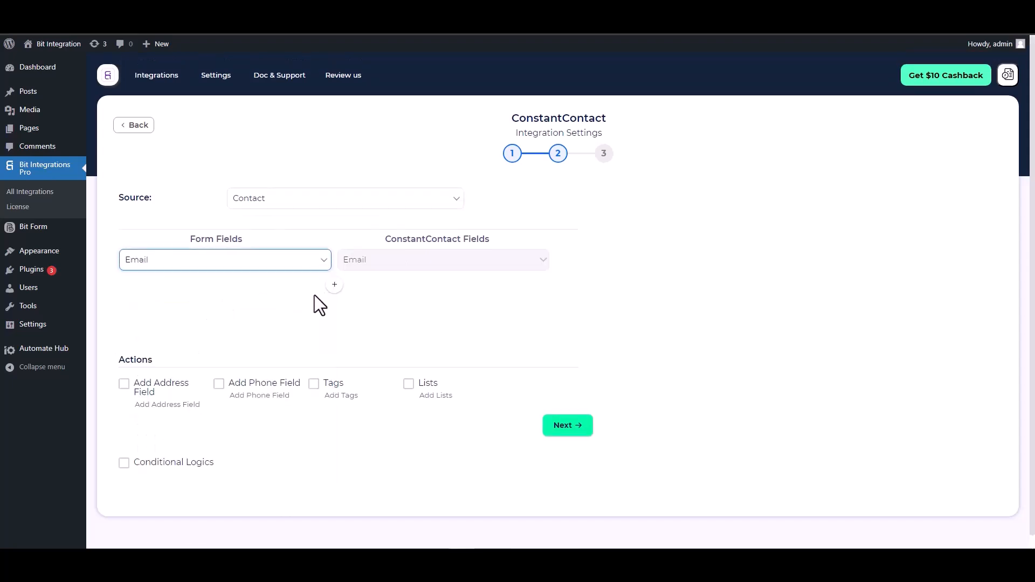
Add mappings for the form's First Name and Last Name to First Name and Last Name
click(335, 284)
click(363, 287)
click(361, 313)
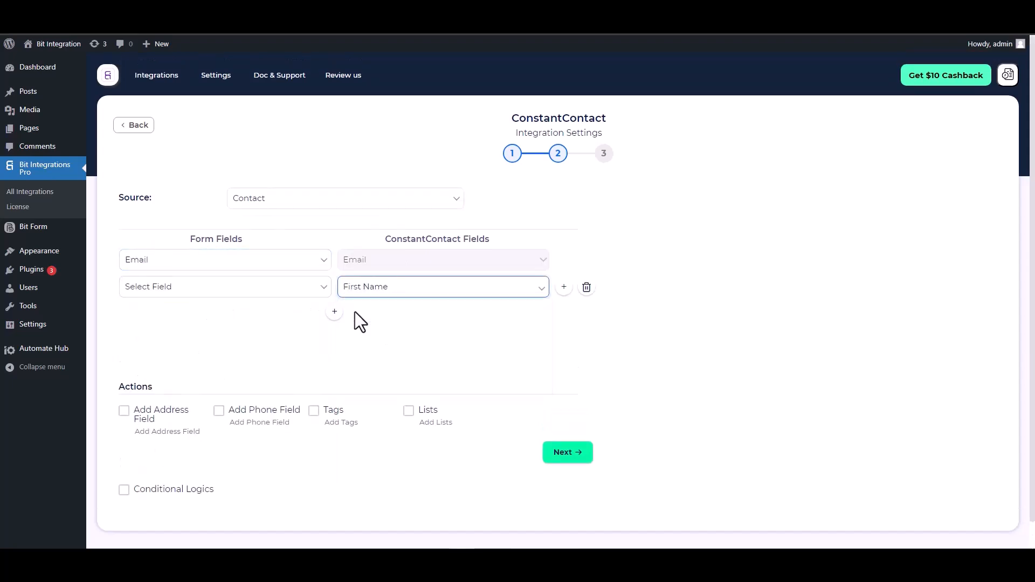
click(265, 291)
click(161, 347)
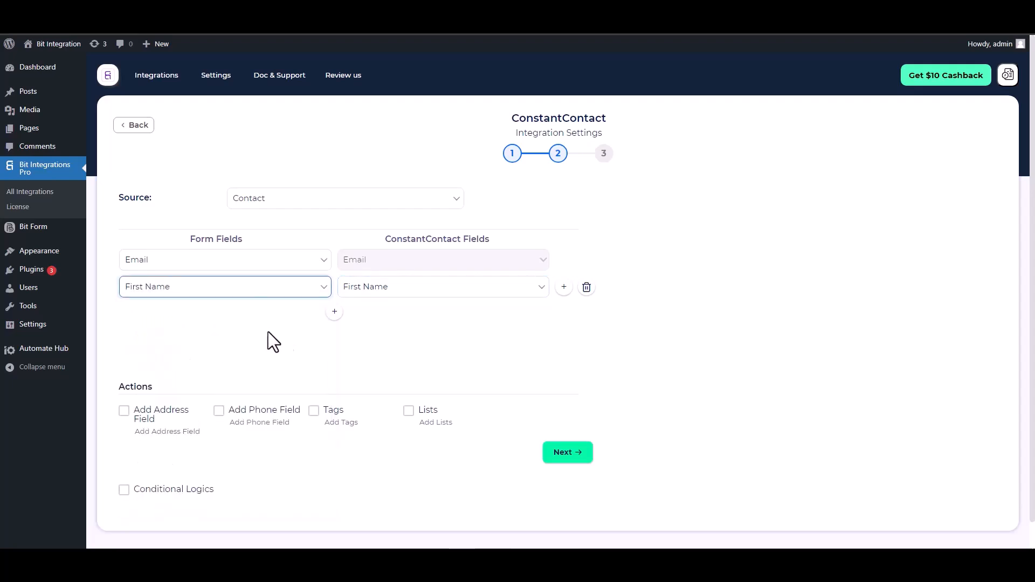
click(335, 312)
click(367, 313)
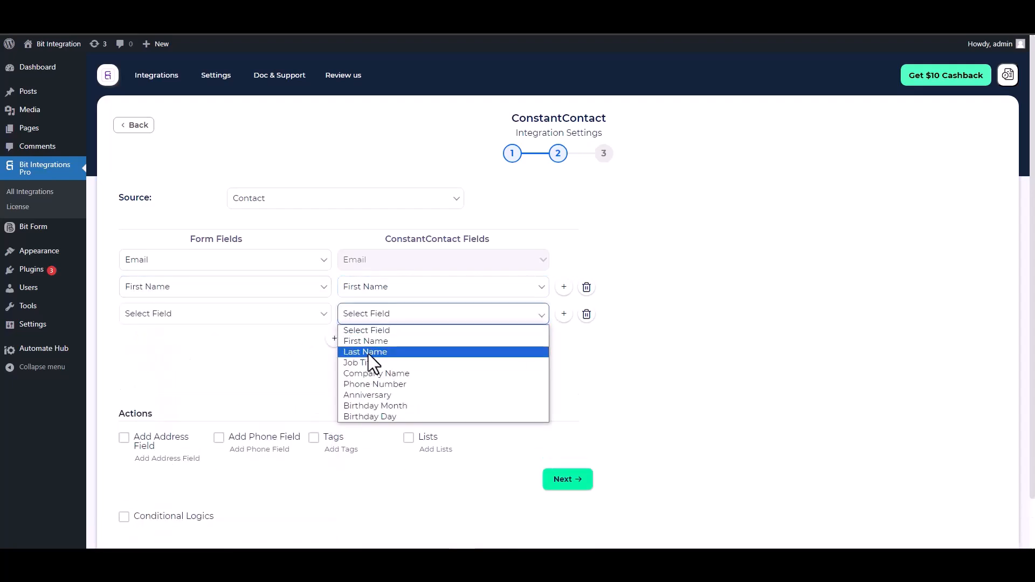
click(365, 351)
click(255, 319)
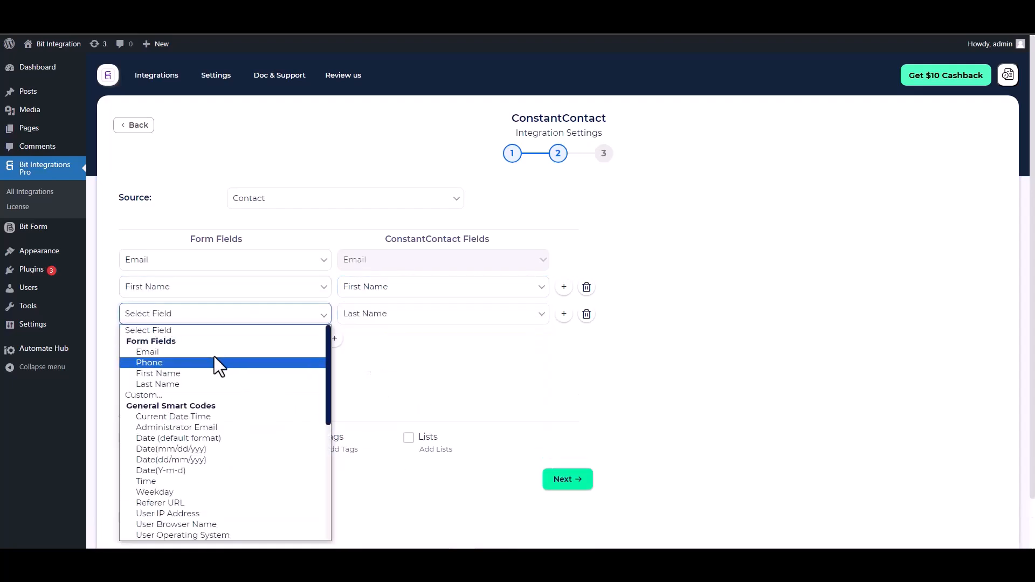
click(162, 383)
Add a mapping from the form's Phone field to Phone Number
click(334, 338)
click(367, 341)
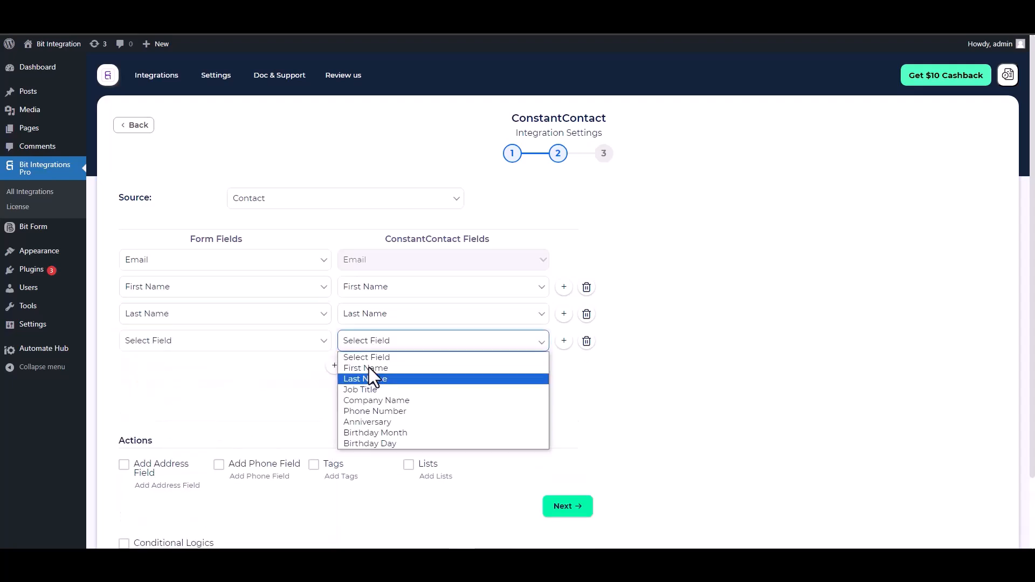
click(364, 409)
click(280, 343)
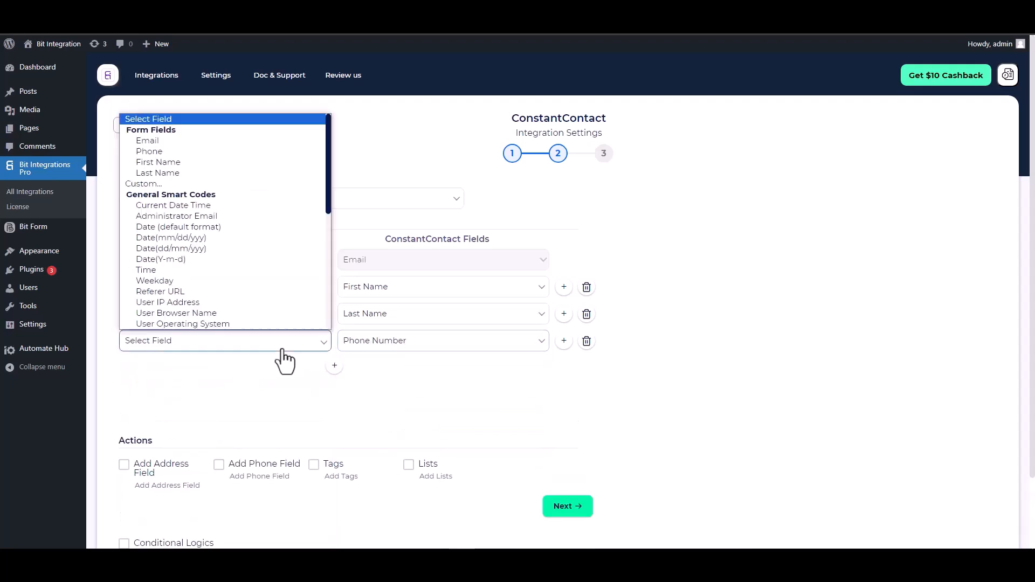
click(159, 149)
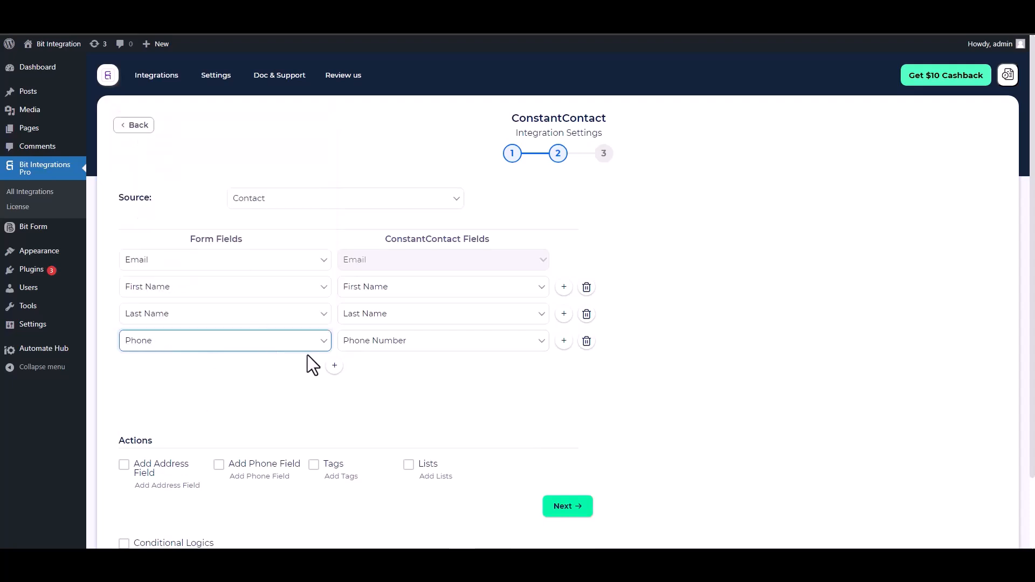
scroll(306, 358, down, 3)
Leave Conditional Logics unticked and finish and save the ConstantContact integration
drag(154, 359, 121, 359)
click(213, 356)
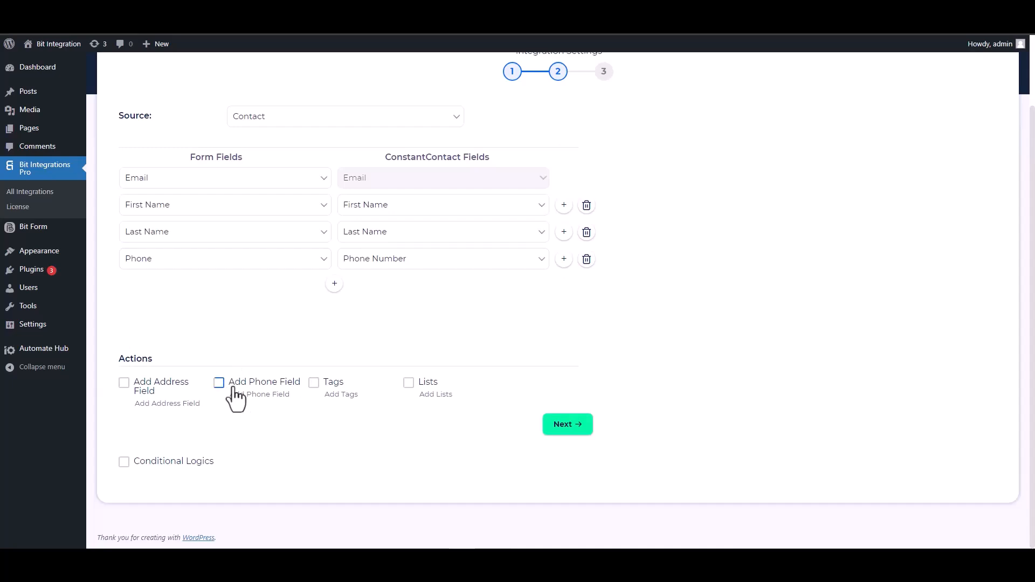
click(132, 462)
scroll(269, 418, down, 4)
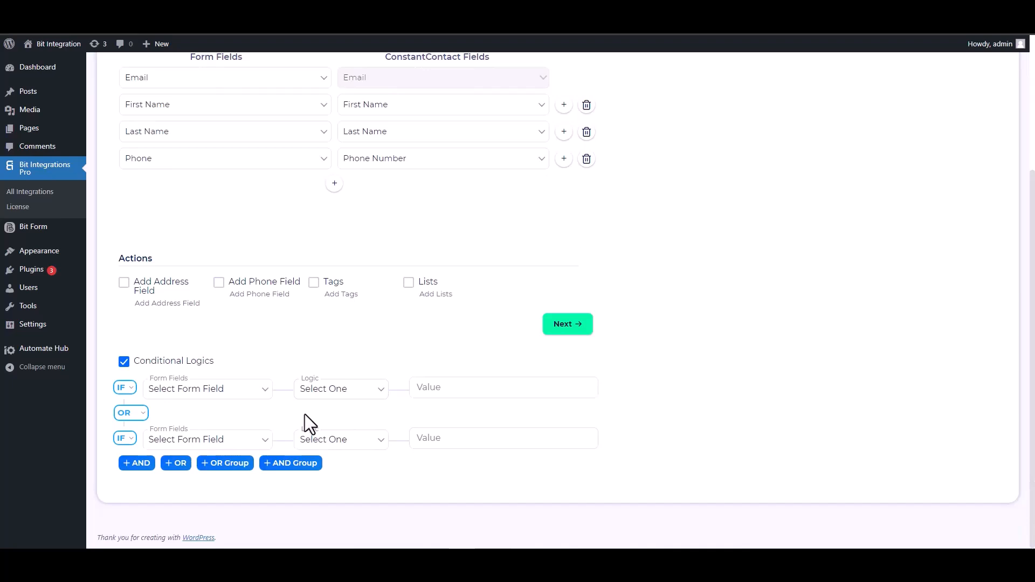
click(124, 361)
scroll(493, 447, up, 1)
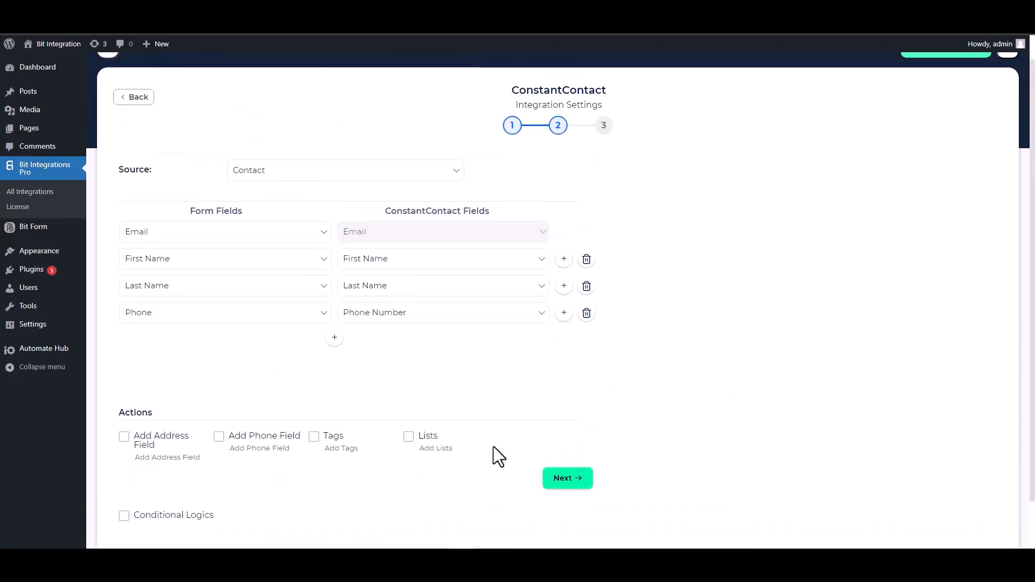
click(563, 482)
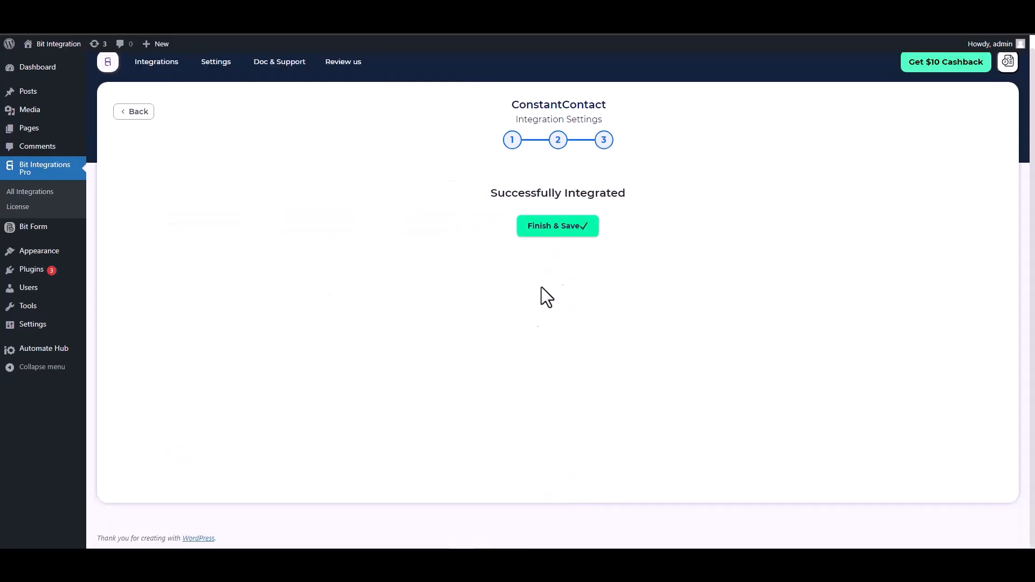
click(555, 232)
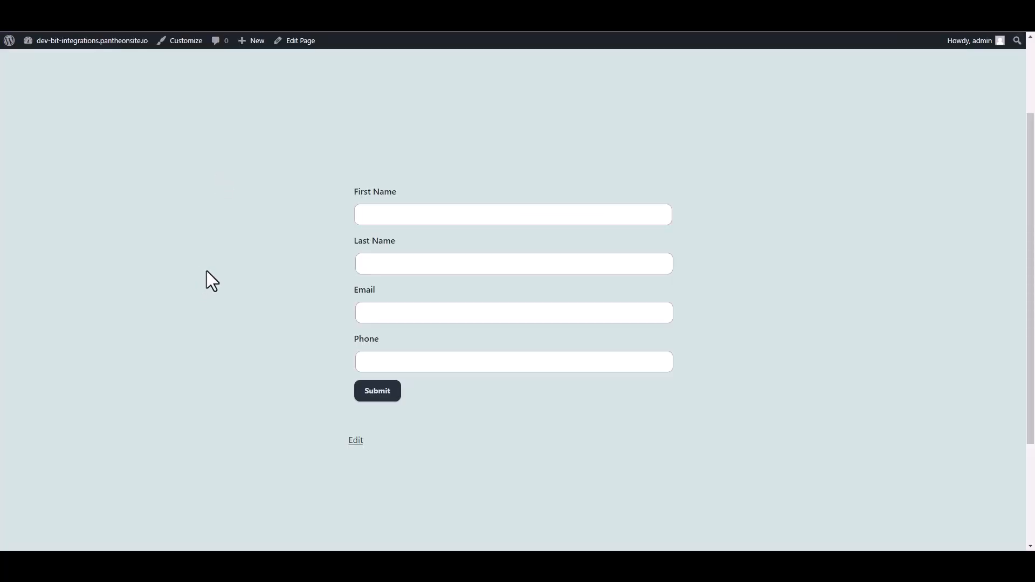
Fill in the test contact's first name, last name, e-mail and phone, then submit the form
click(466, 214)
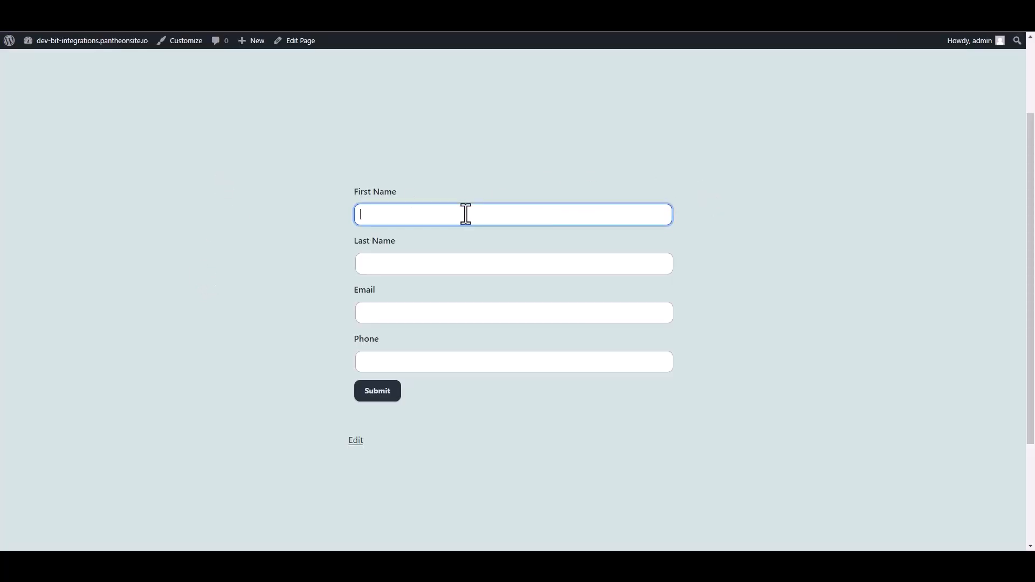
text(Bit)
click(423, 263)
text(Integra)
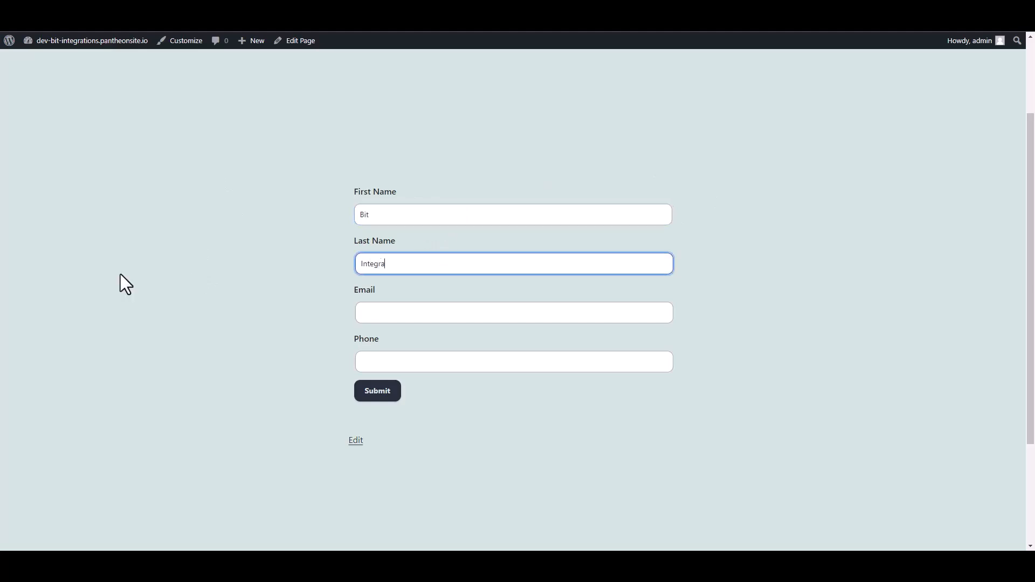
text(tions)
click(362, 320)
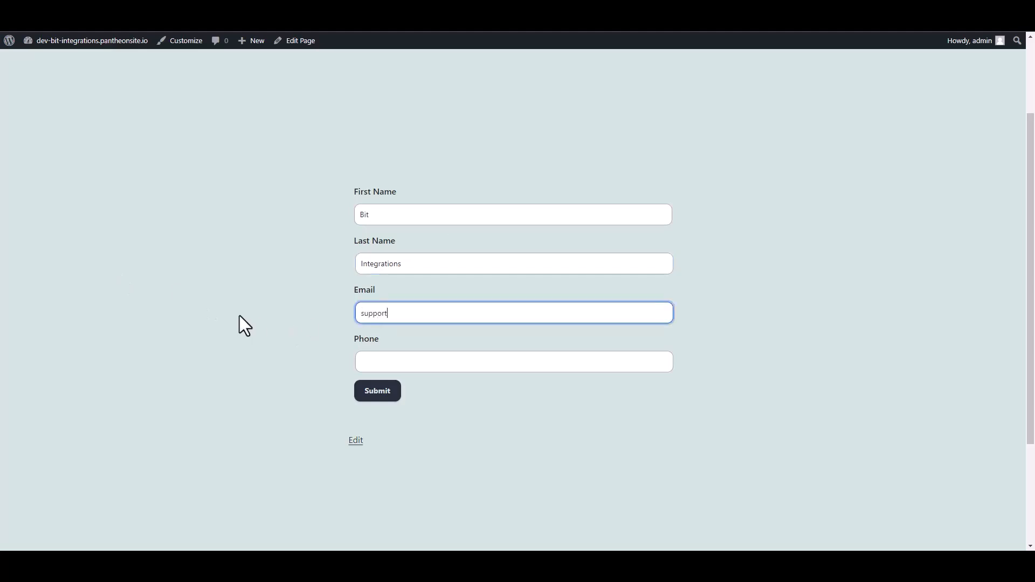
click(379, 360)
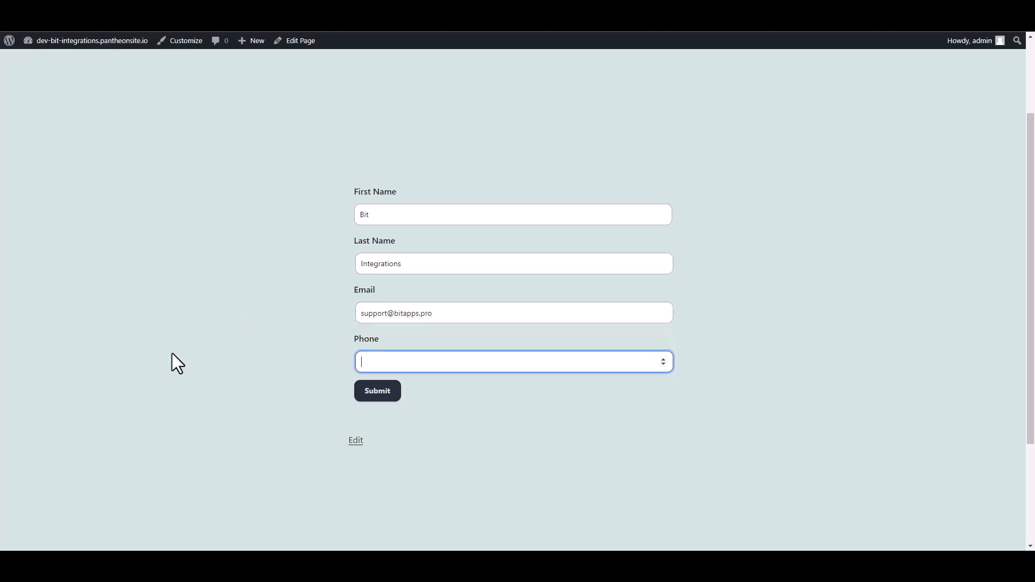
text(444555666)
click(378, 391)
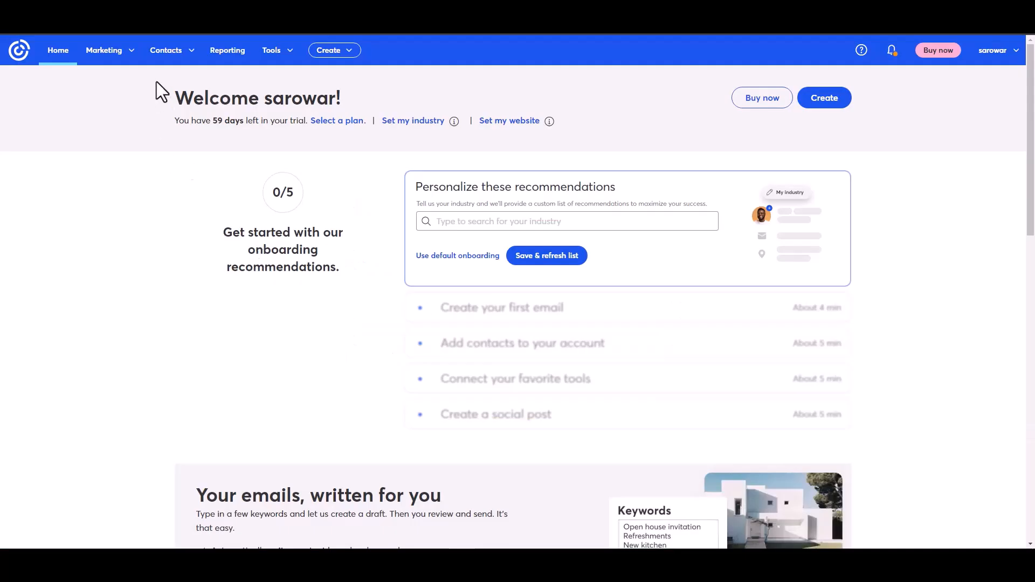
Open All contacts and view the new test contact's details, showing it was added by API
click(183, 54)
click(154, 81)
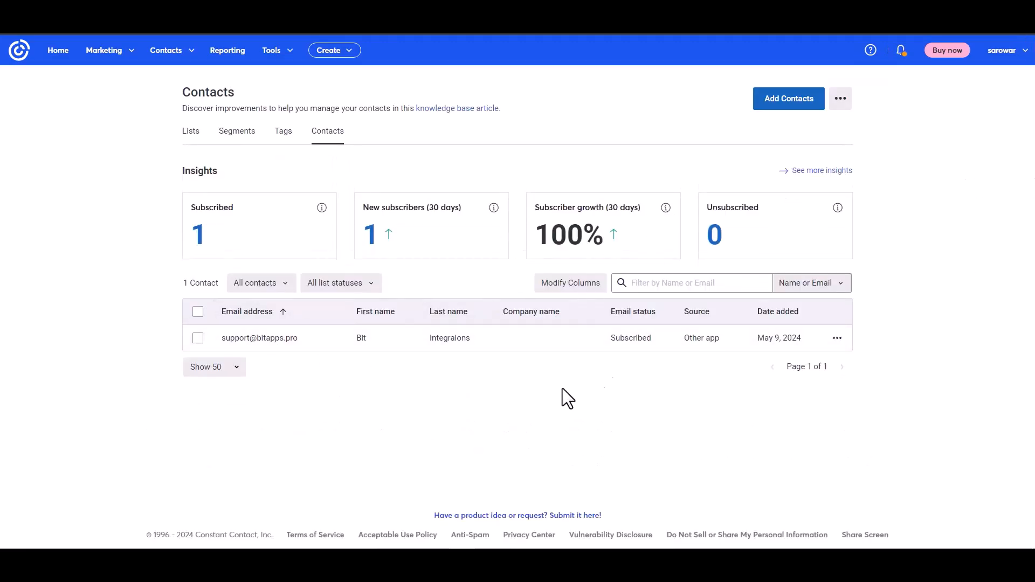
click(267, 338)
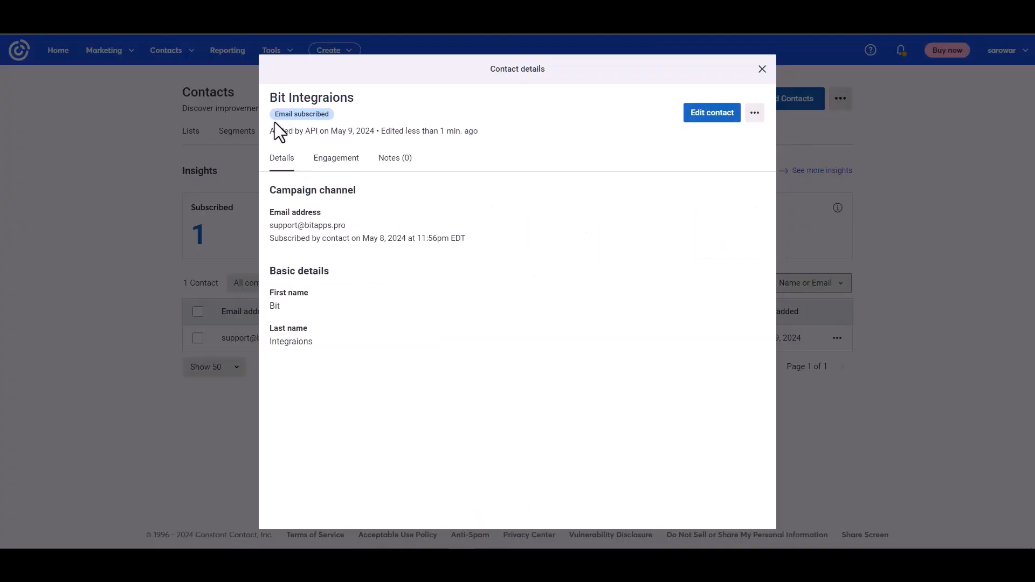
drag(274, 130, 344, 129)
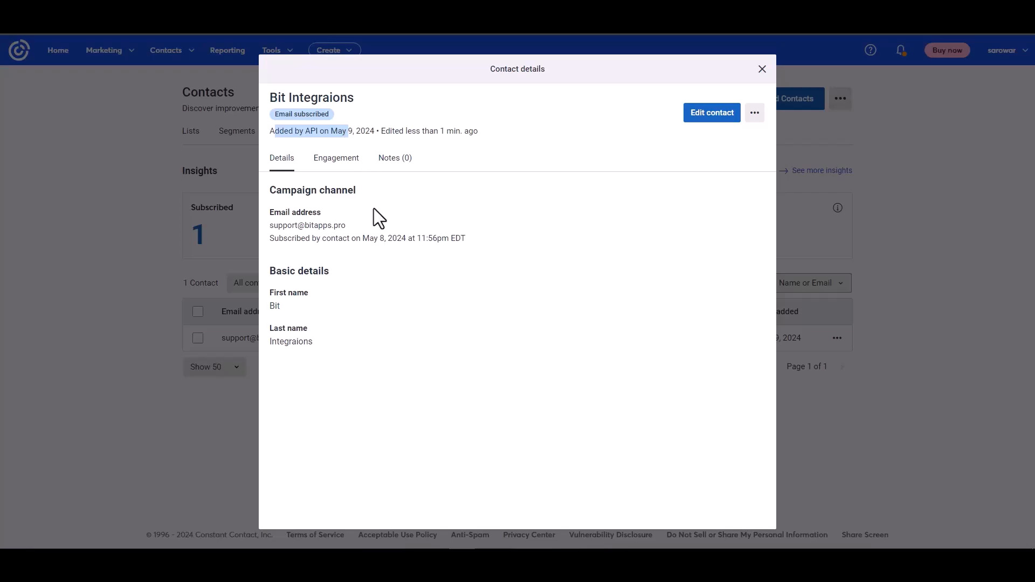
click(414, 279)
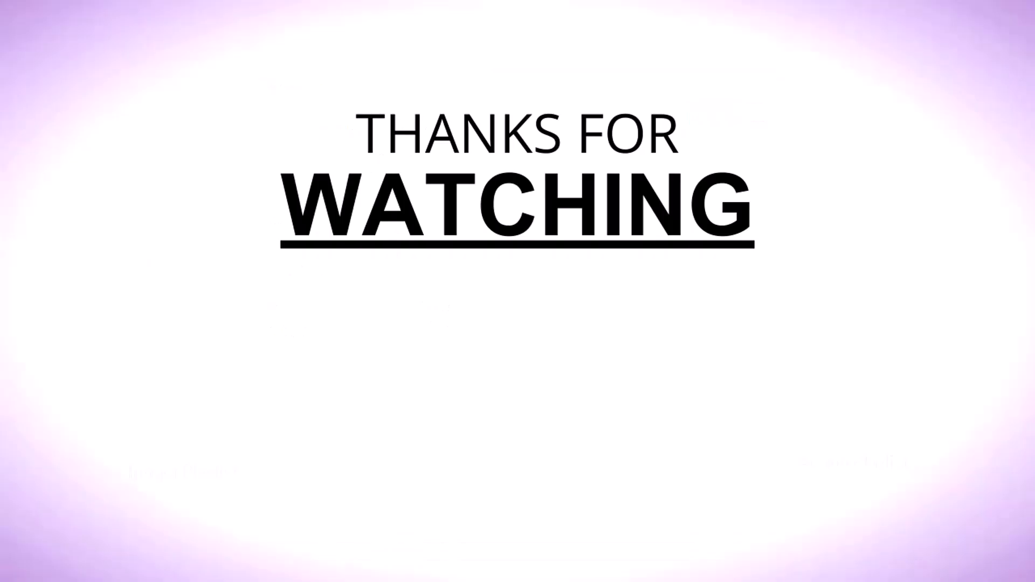